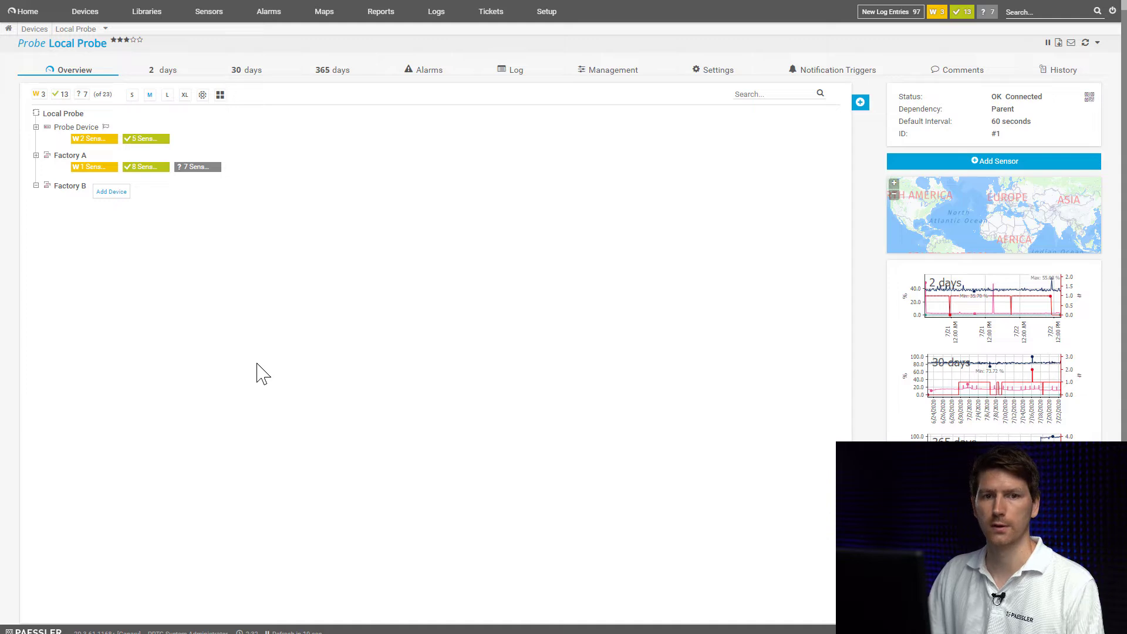
# Add a device to Factory B named 'MQTT Broker' with address broker.hivemq.com
pyautogui.click(115, 194)
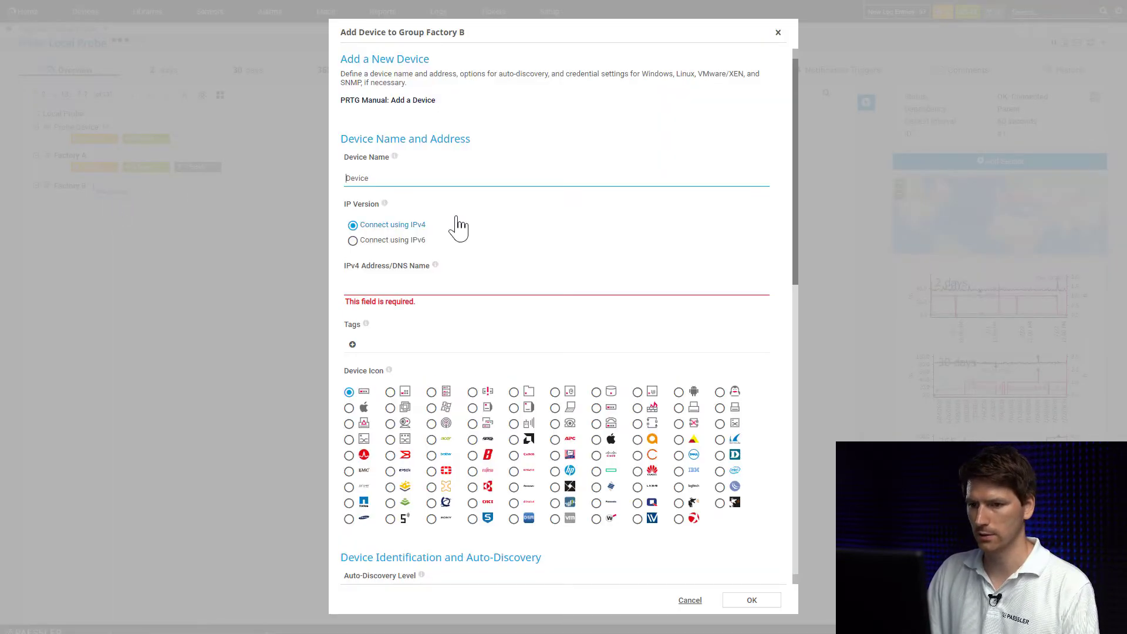
pyautogui.doubleClick(367, 180)
pyautogui.write('MQTT Broker')
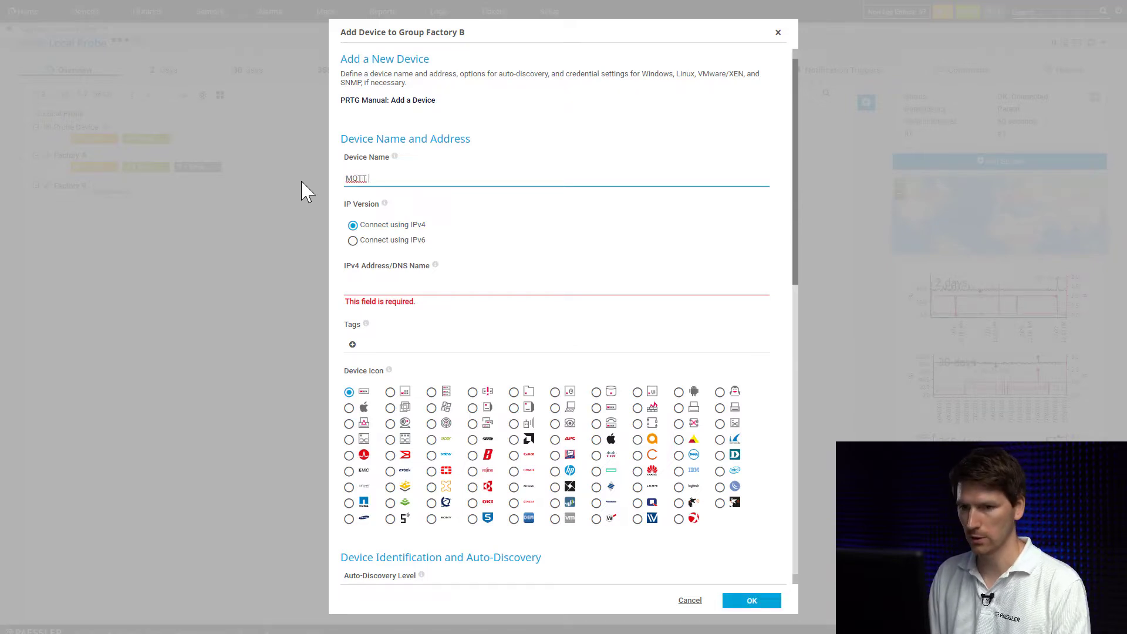
pyautogui.click(408, 288)
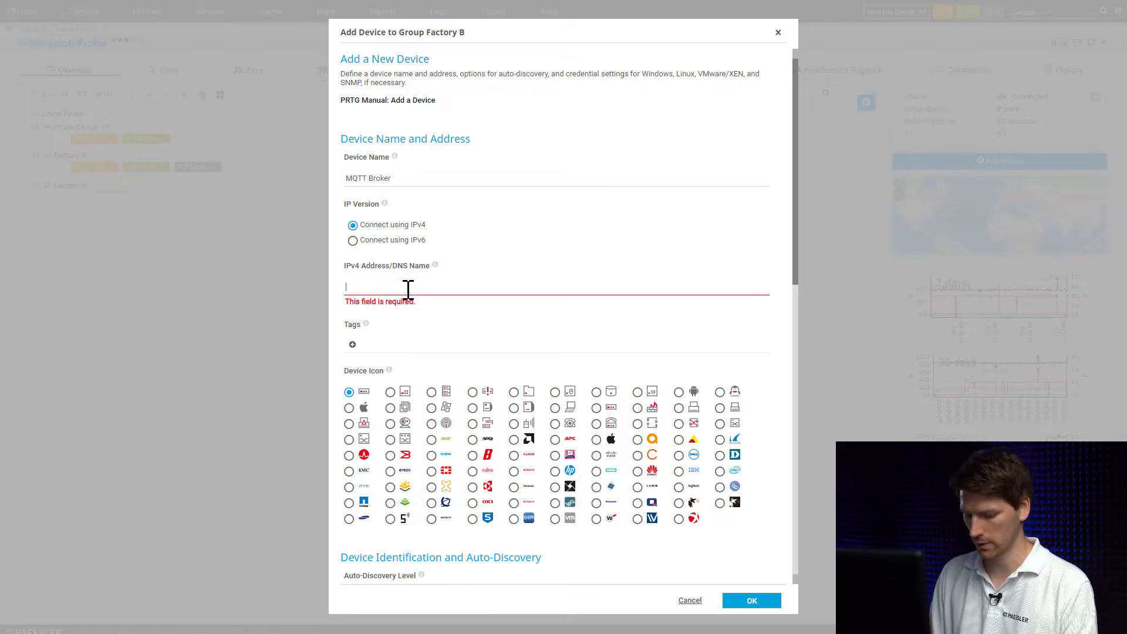
pyautogui.write('broker.hivemq.com')
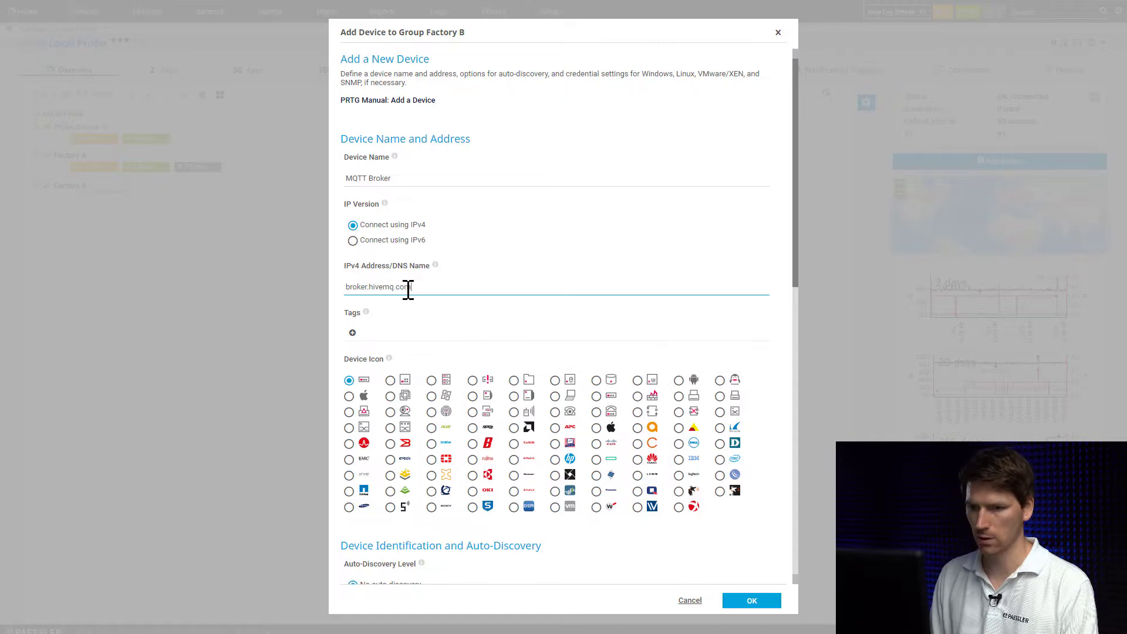
pyautogui.scroll(-4, 458, 200)
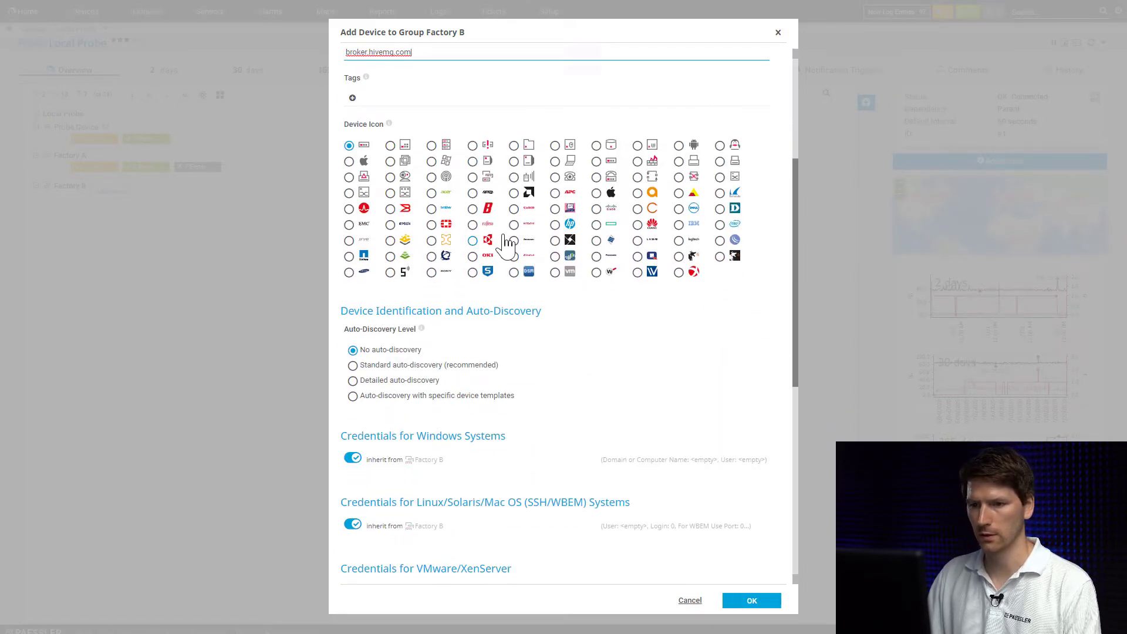
# Review the MQTT port and TLS options, then restore credential inheritance from Factory B
pyautogui.scroll(-3, 609, 311)
pyautogui.scroll(-3, 607, 288)
pyautogui.scroll(-1, 608, 282)
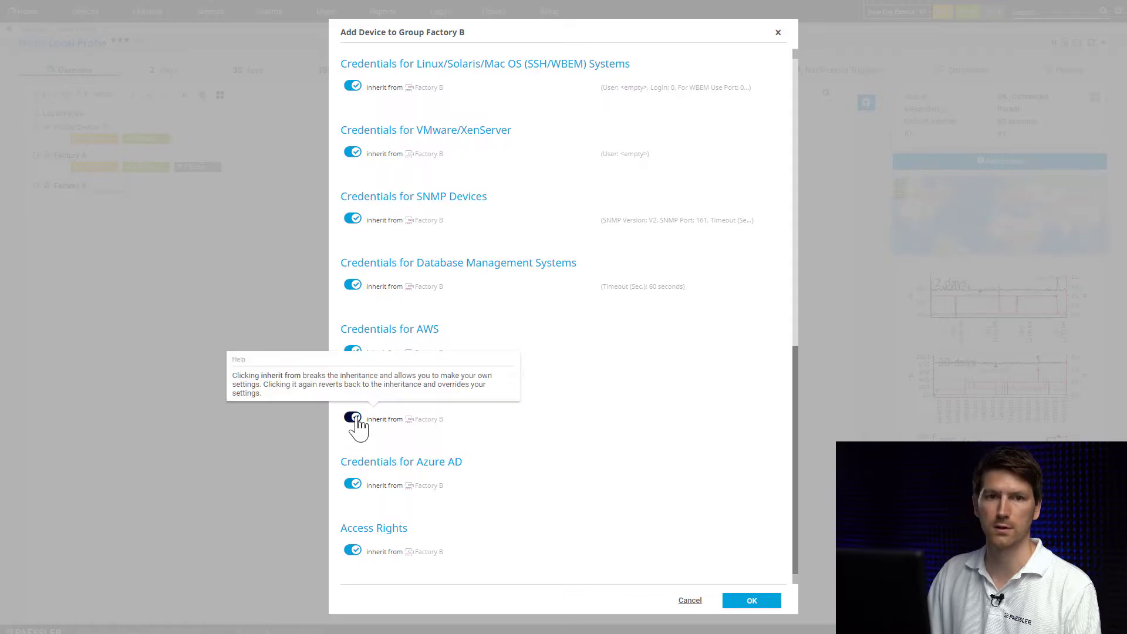
pyautogui.click(353, 418)
pyautogui.scroll(-2, 586, 342)
pyautogui.scroll(-1, 515, 300)
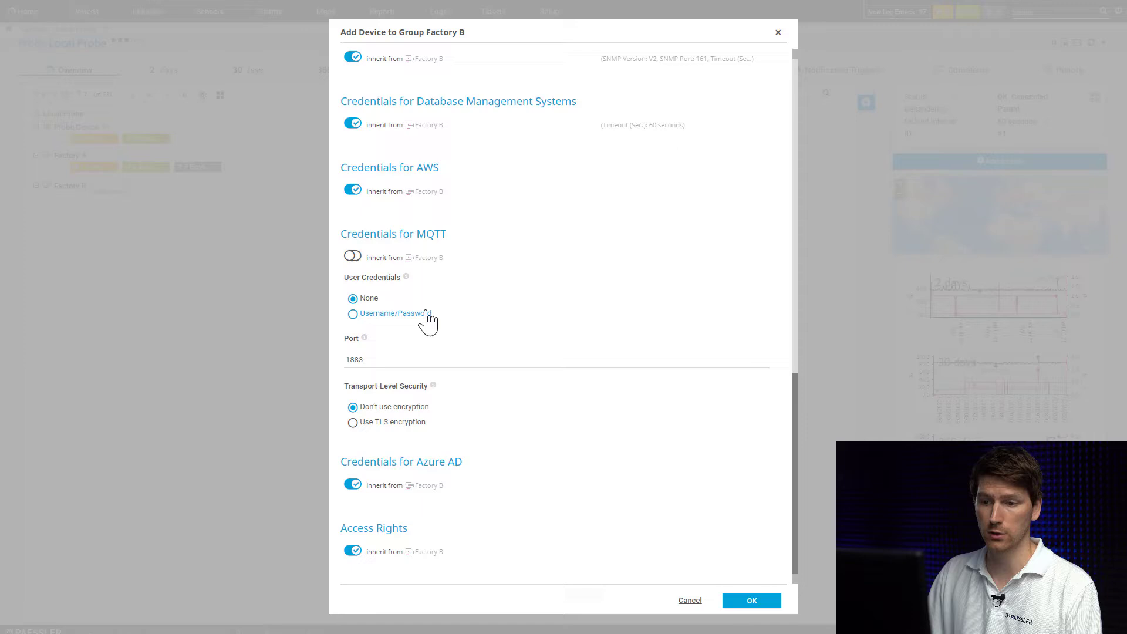
pyautogui.click(399, 360)
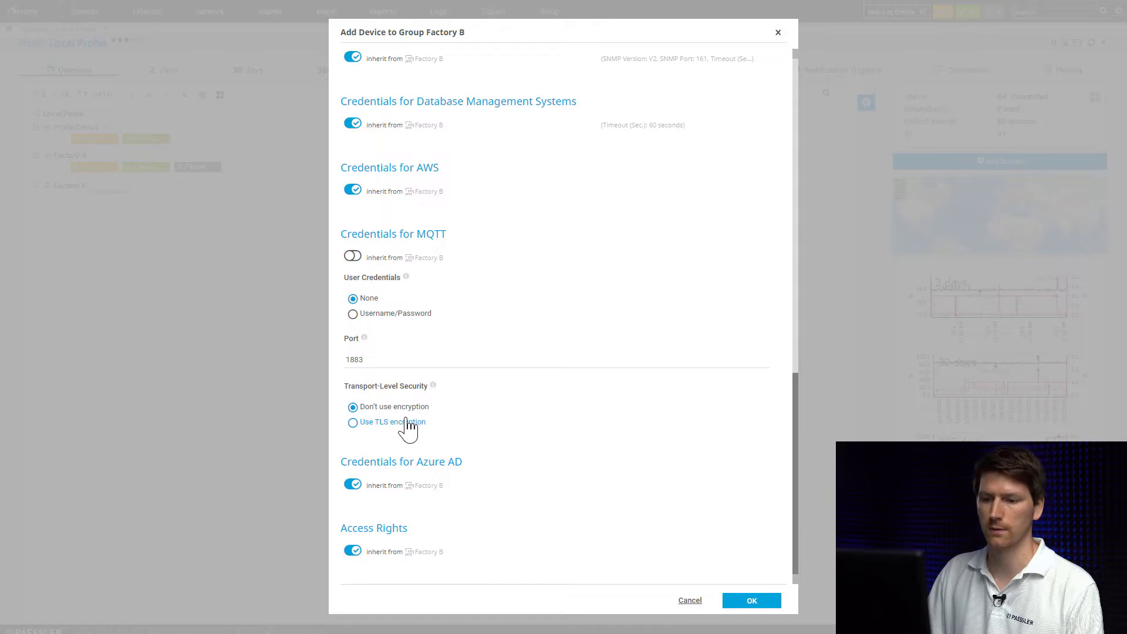
pyautogui.click(408, 424)
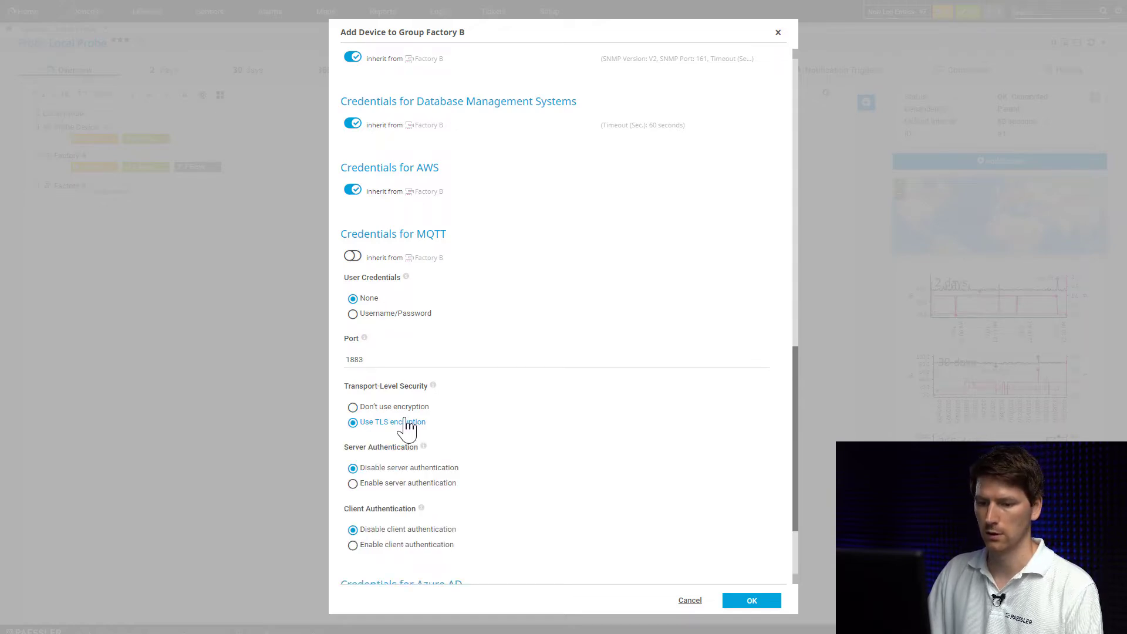
pyautogui.click(405, 408)
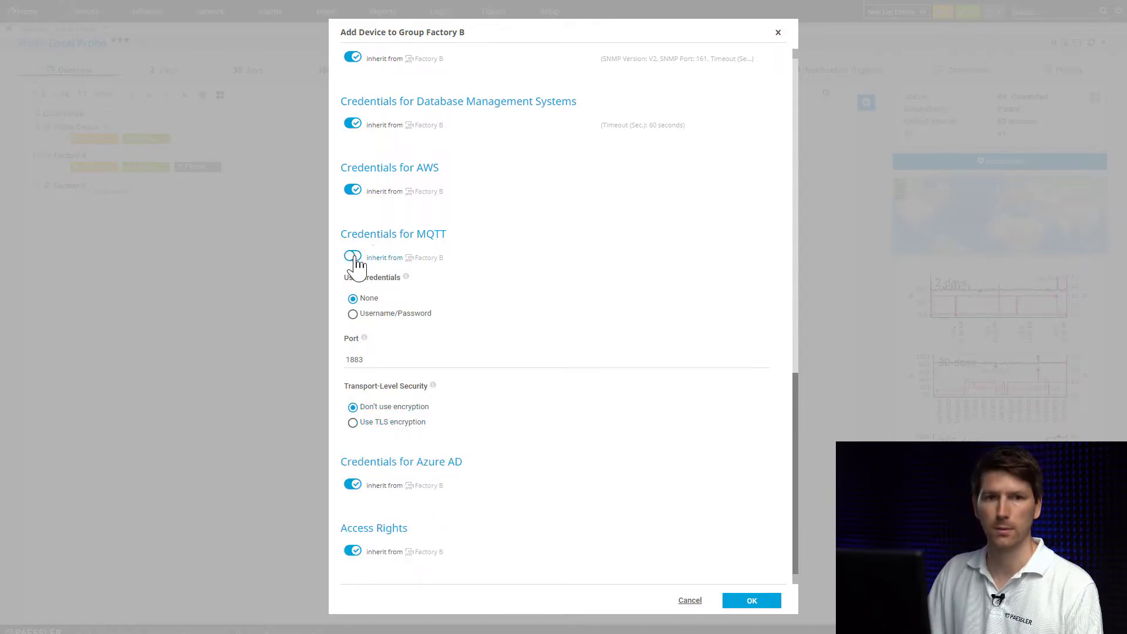
pyautogui.click(354, 257)
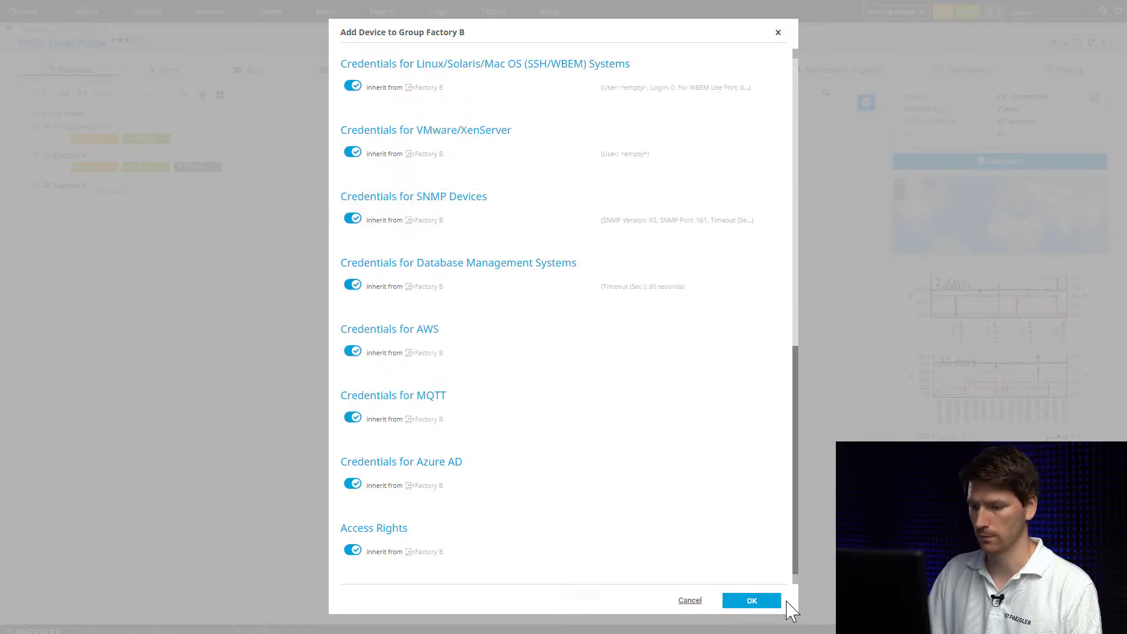
# Save MQTT Broker and pick the MQTT Round Trip sensor type from a 'mqtt' search
pyautogui.click(760, 602)
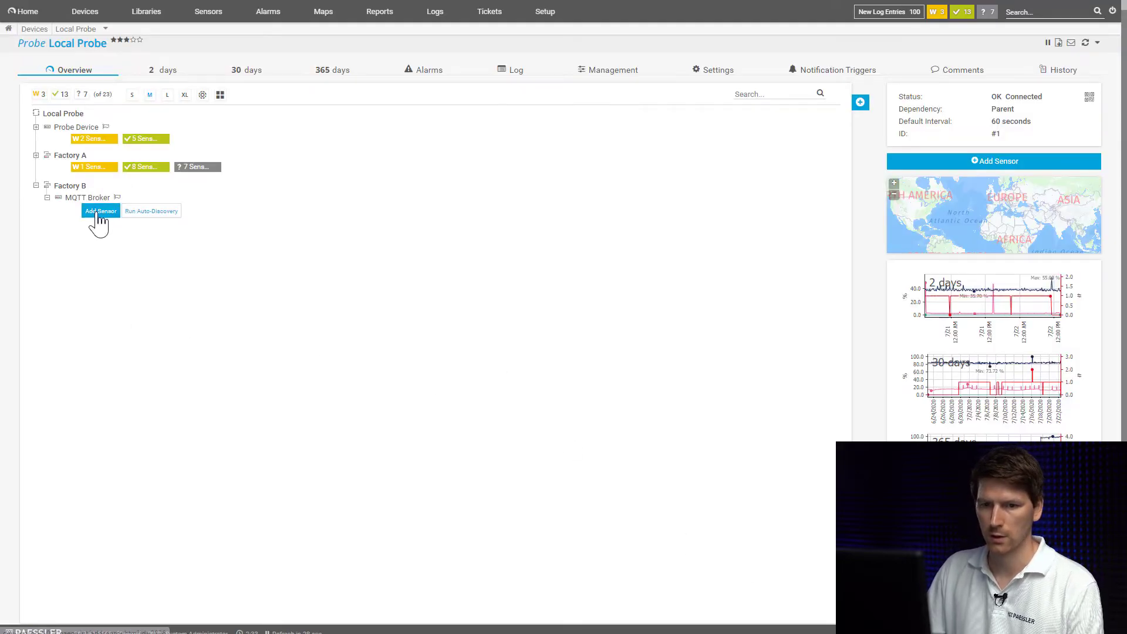
pyautogui.click(97, 212)
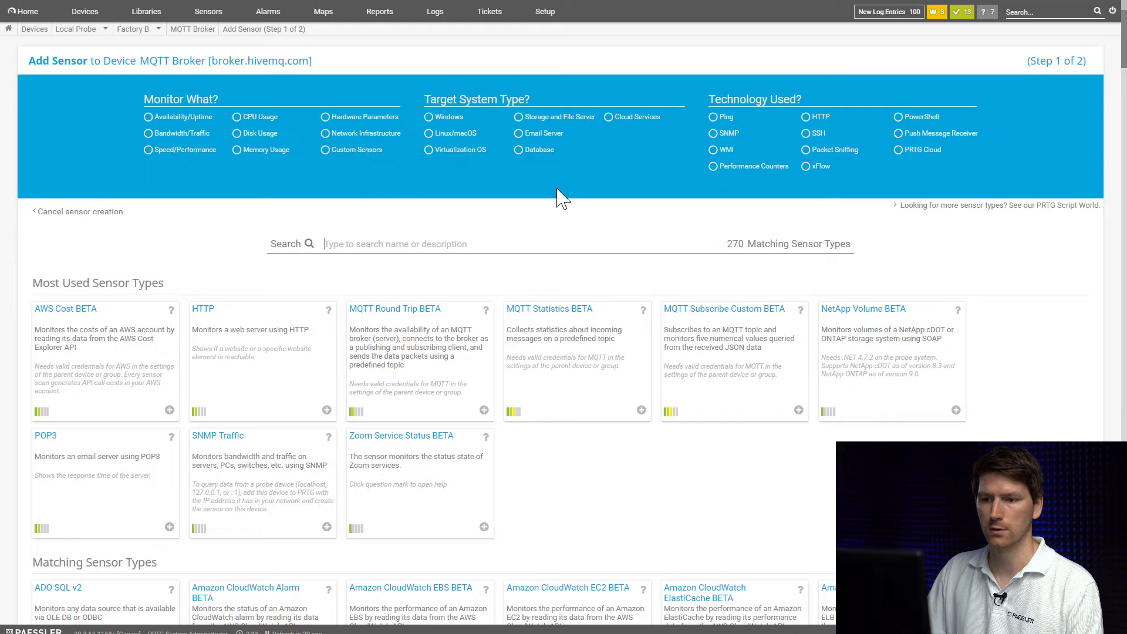
pyautogui.write('mq')
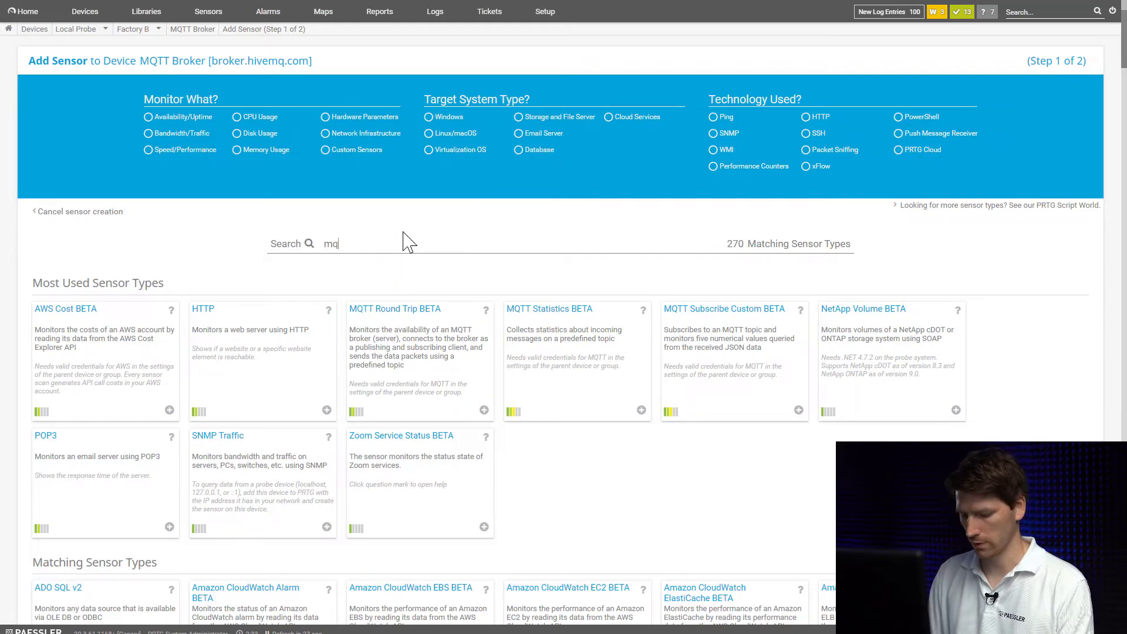
pyautogui.write('tt')
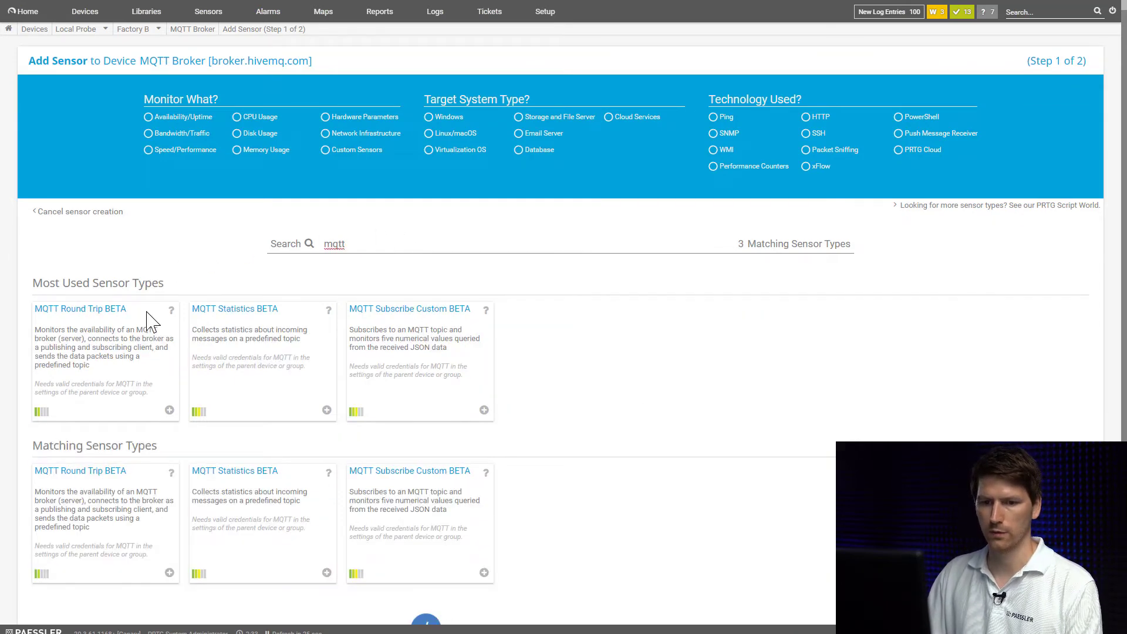
pyautogui.click(102, 348)
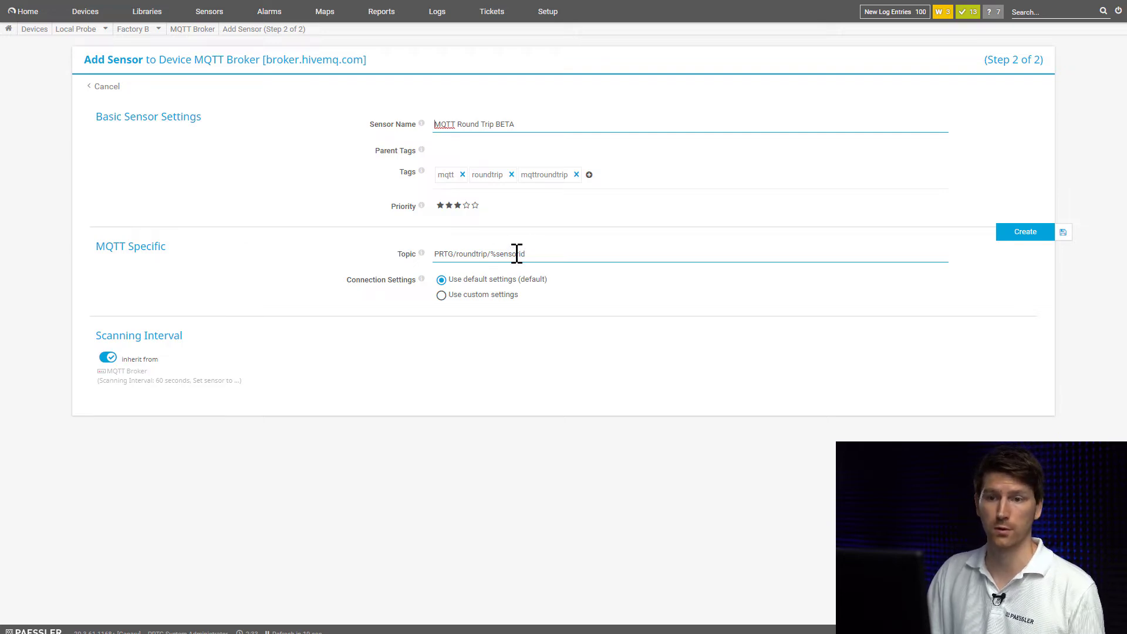
# Keep default connection settings and create the MQTT Round Trip BETA sensor
pyautogui.click(451, 299)
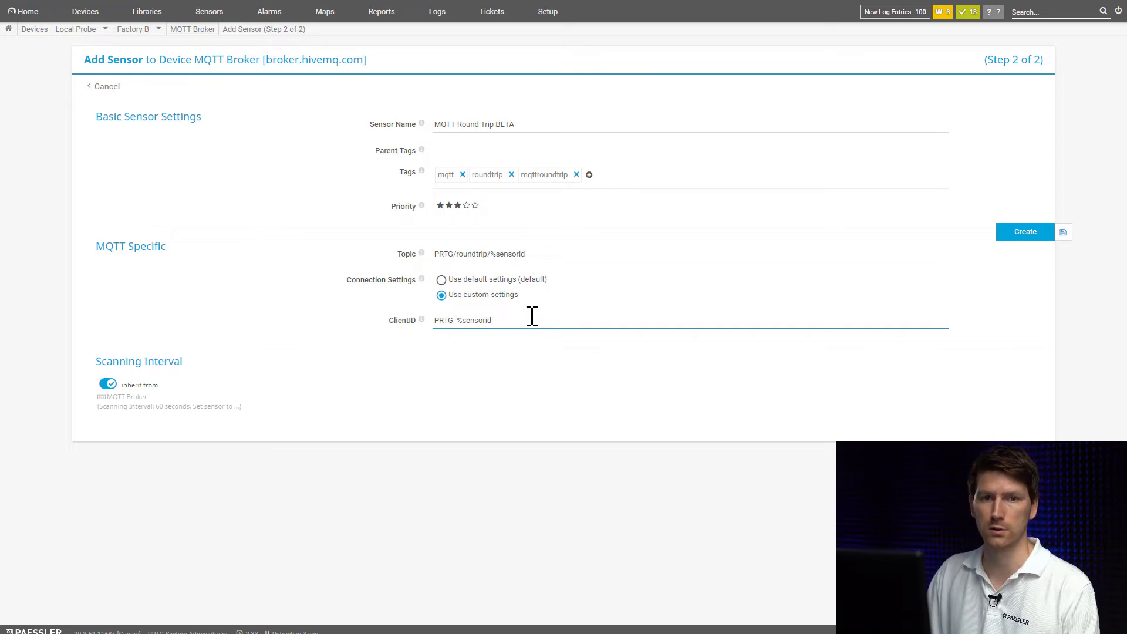
pyautogui.click(493, 281)
pyautogui.click(1024, 235)
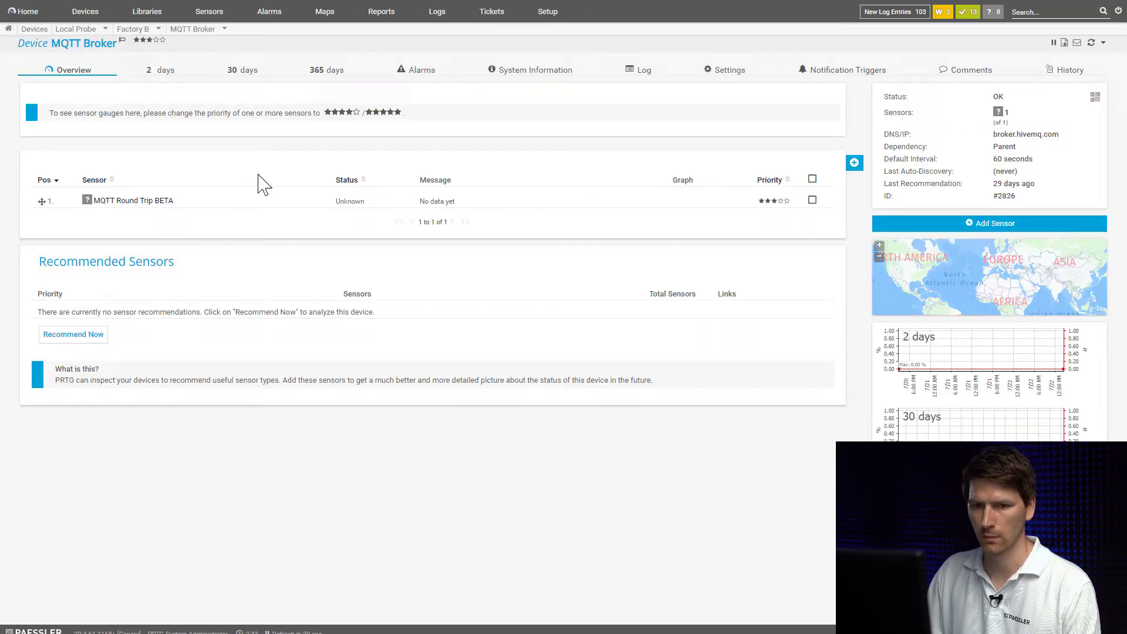
# Open the MQTT Round Trip BETA sensor page and sort its channels by ID
pyautogui.click(142, 201)
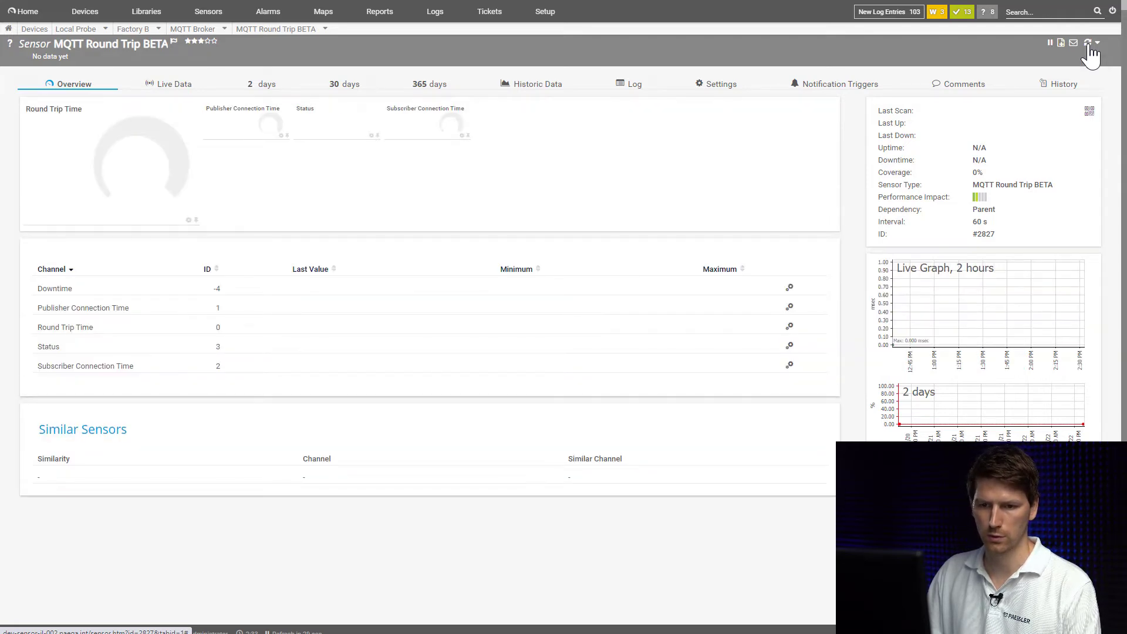
pyautogui.click(214, 269)
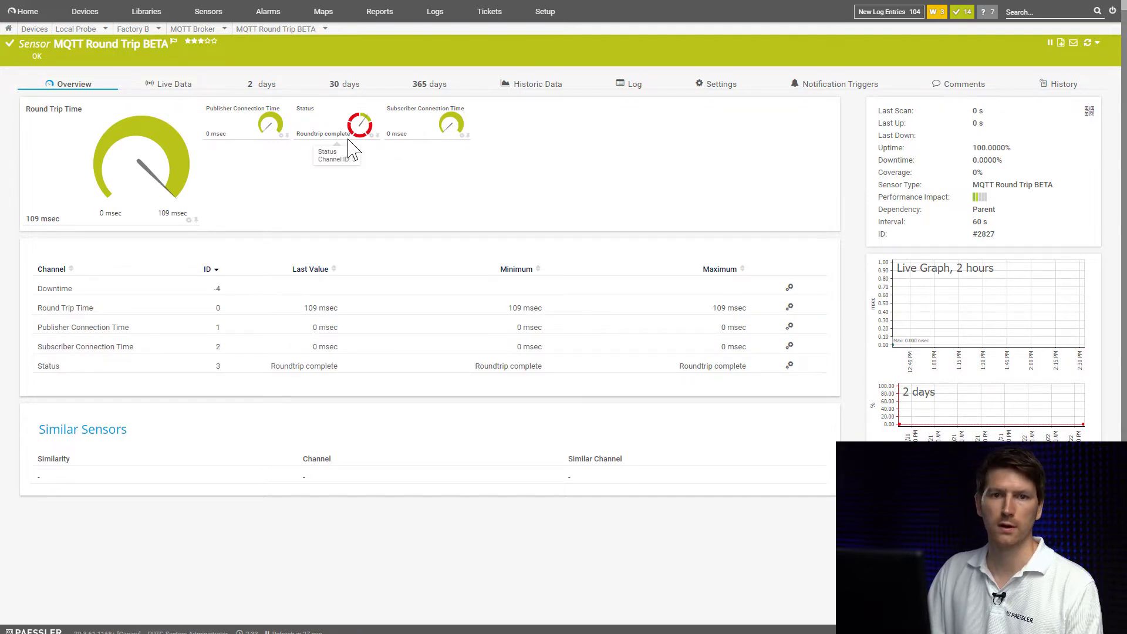